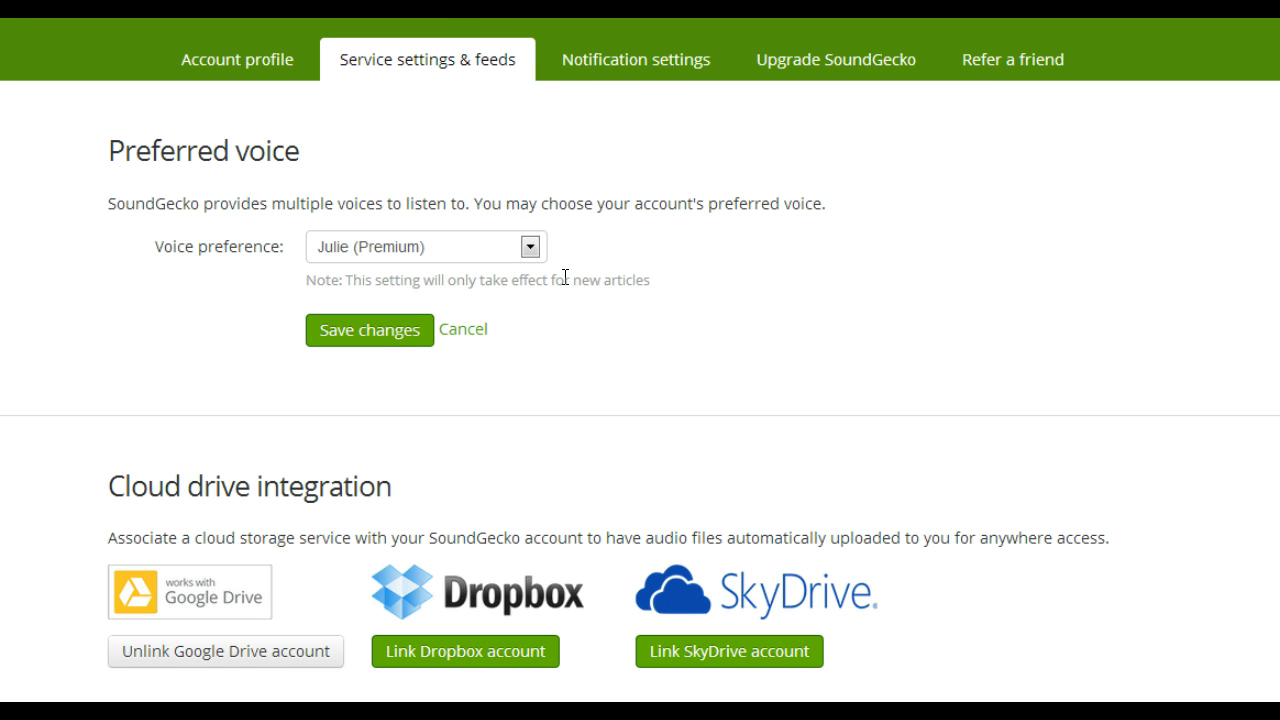
Review the voice list and keep Julie (Premium) as the preferred voice.
{"action": "left_click", "coordinate": [530, 250]}
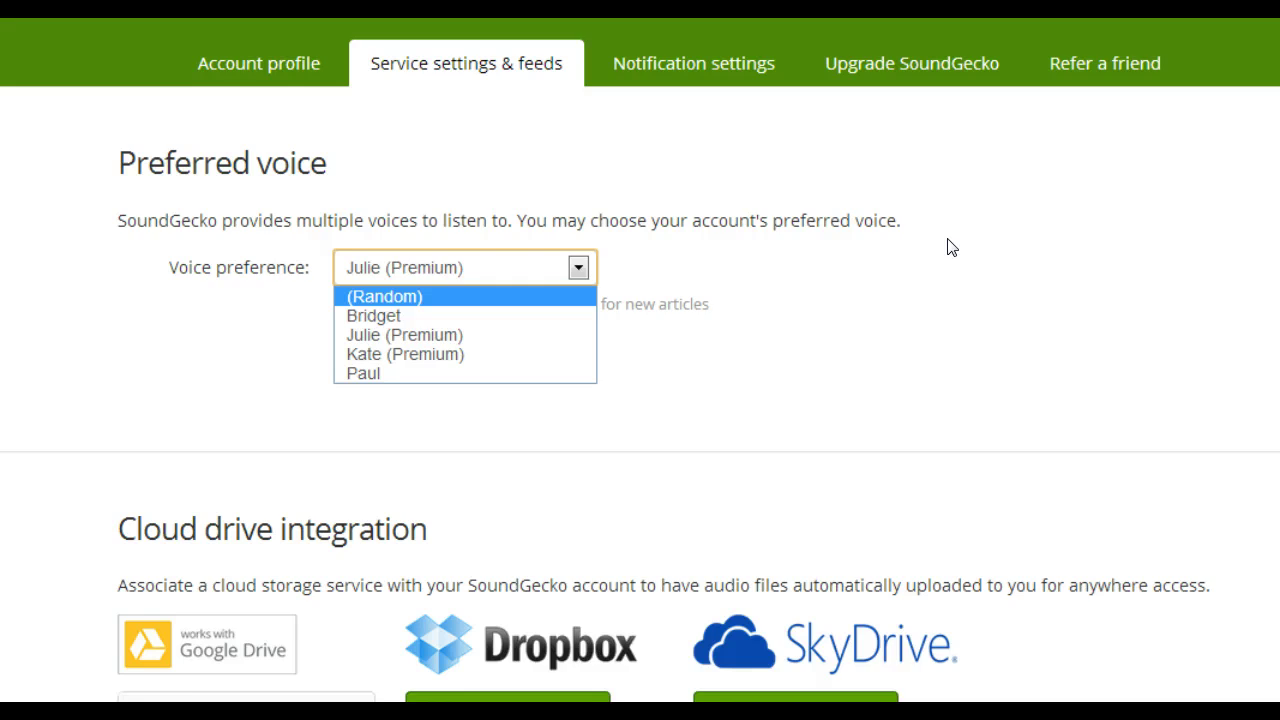
{"action": "left_click", "coordinate": [895, 233]}
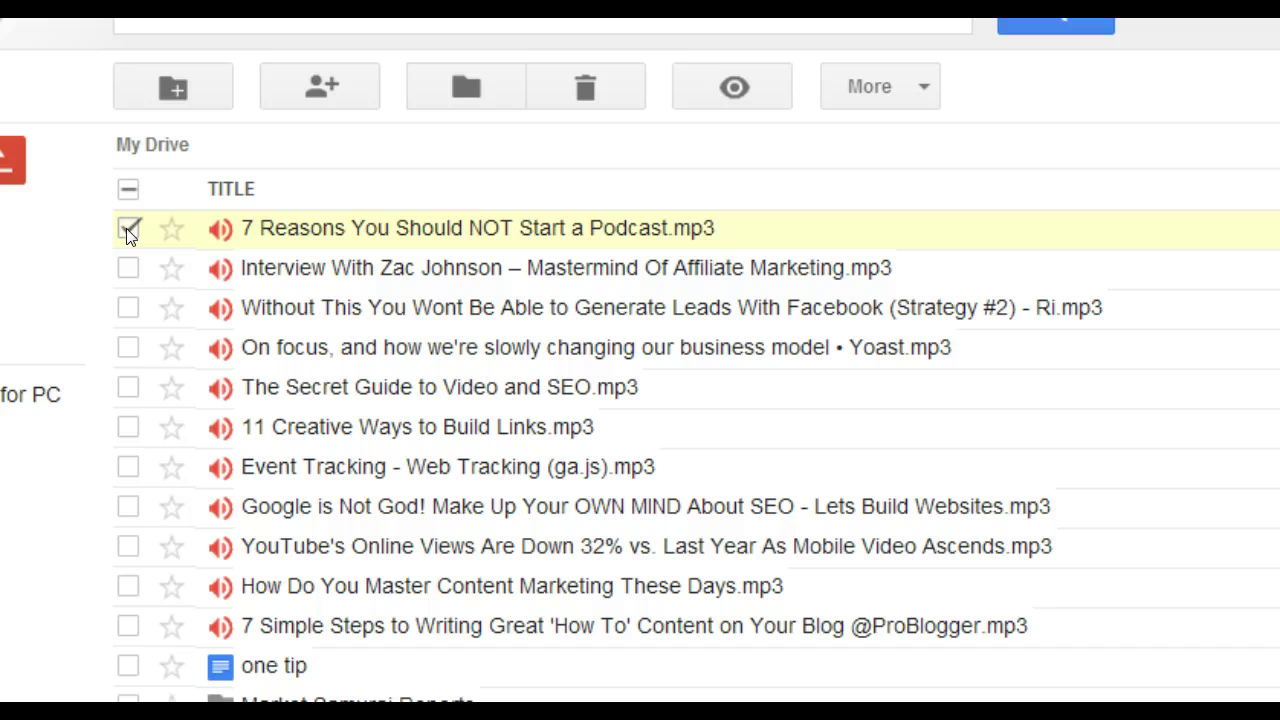
Open the actions menu for the selected '7 Reasons You Should NOT Start a Podcast' MP3.
{"action": "left_click", "coordinate": [927, 92]}
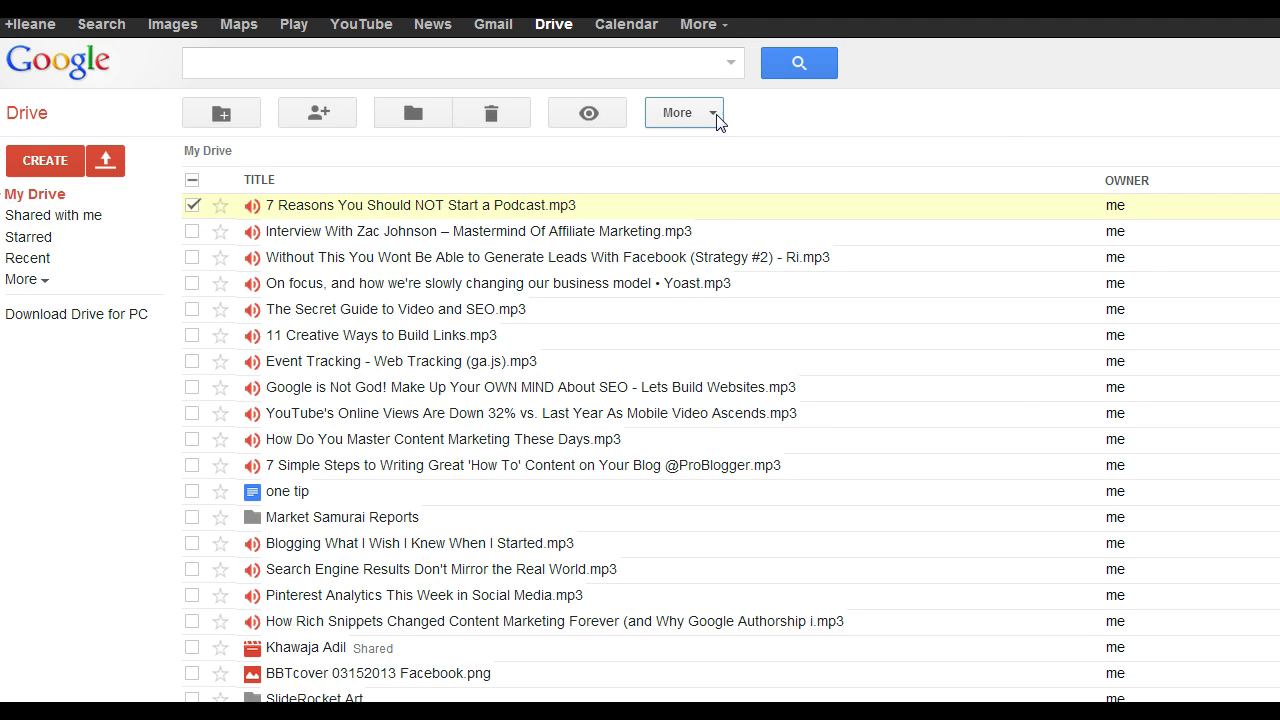
Browse the Connect apps to Drive catalogue from the podcast MP3's Open with menu.
{"action": "left_click", "coordinate": [713, 114]}
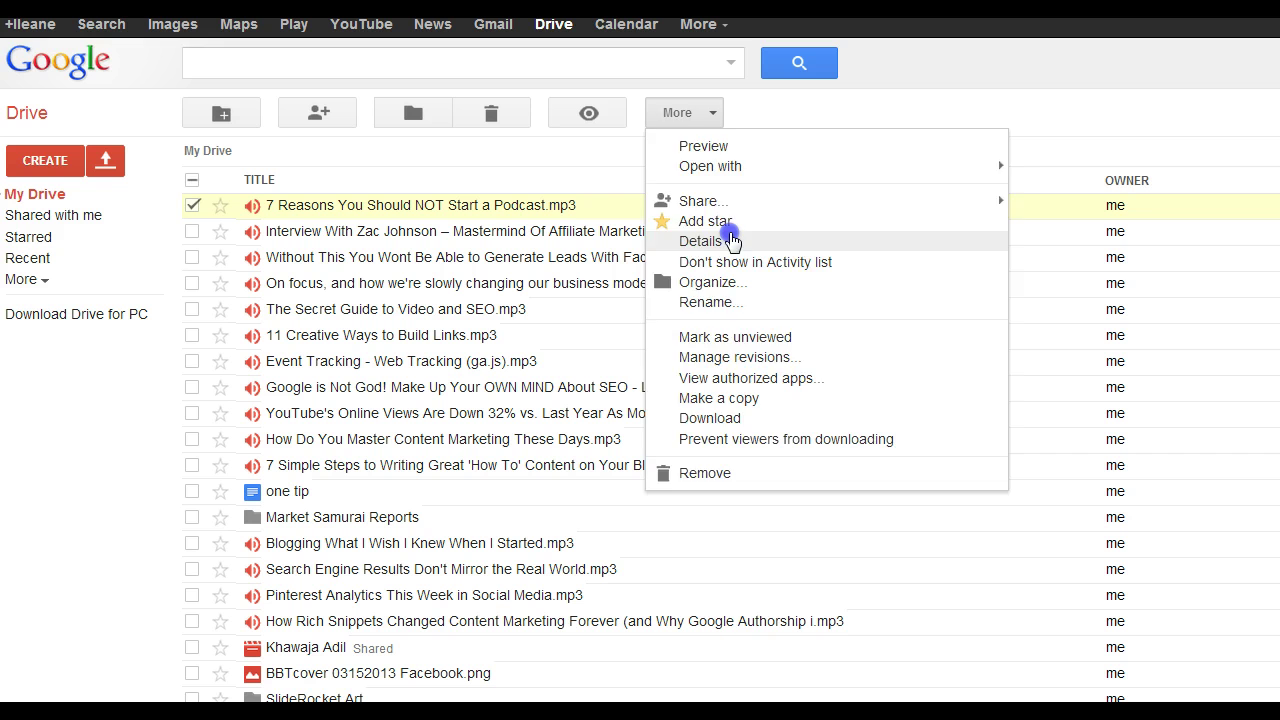
{"action": "left_click", "coordinate": [727, 231]}
{"action": "left_click", "coordinate": [715, 116]}
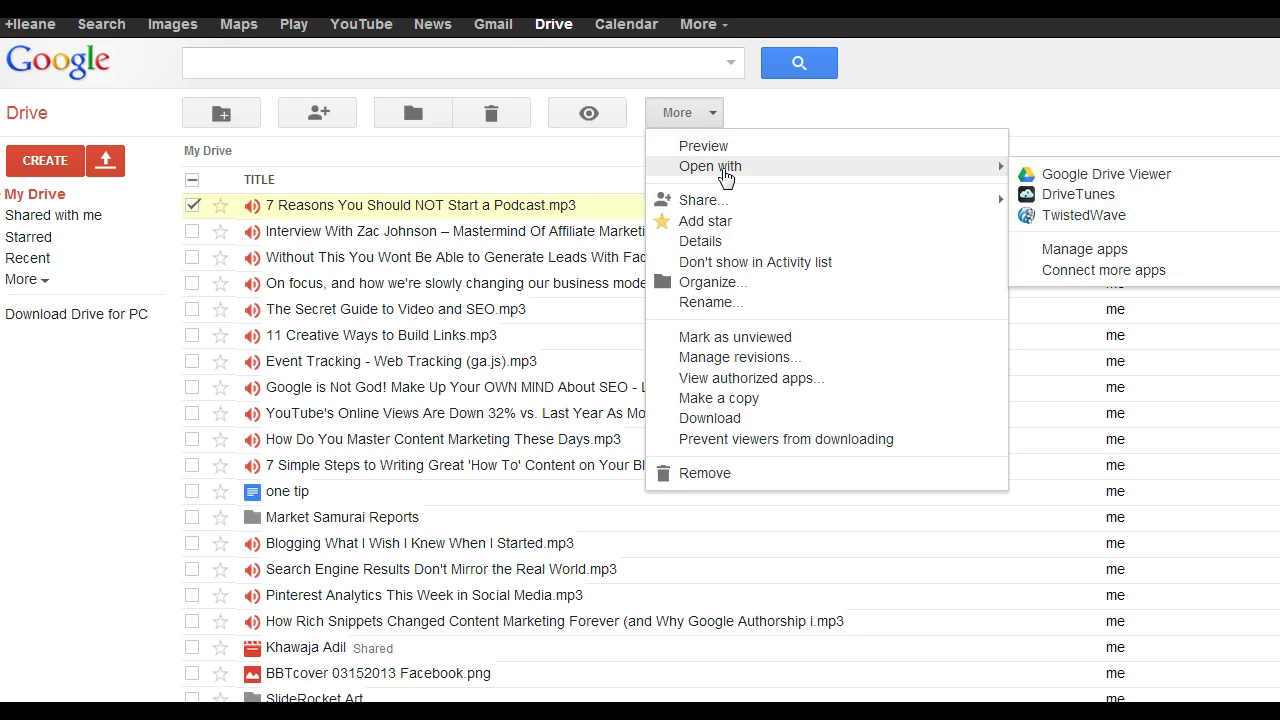
{"action": "mouse_move", "coordinate": [711, 166]}
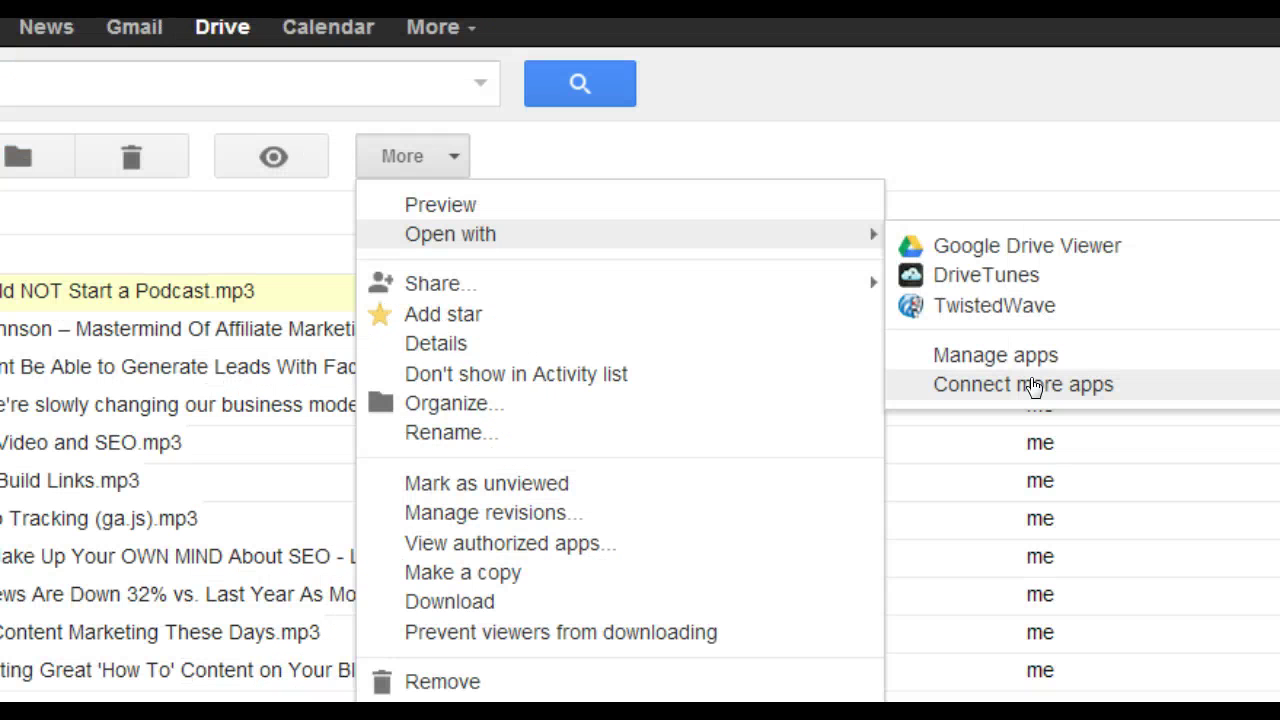
{"action": "left_click", "coordinate": [1033, 386]}
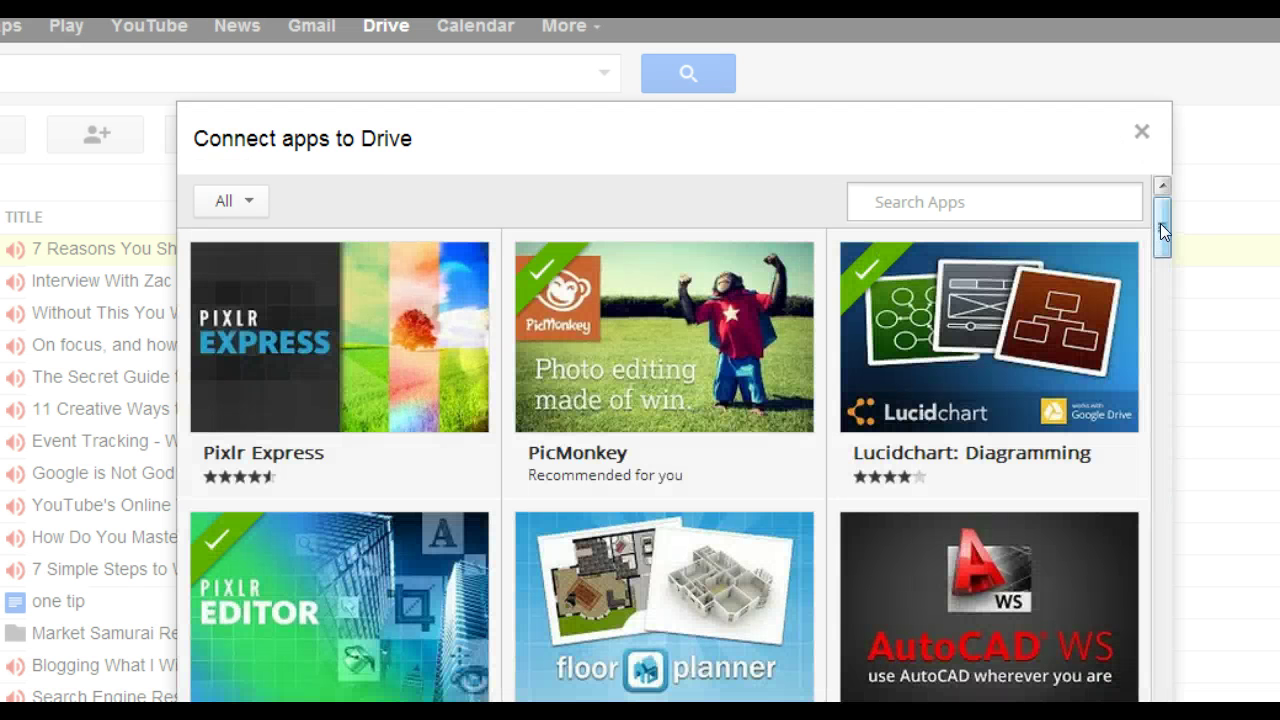
{"action": "left_click_drag", "start_coordinate": [1161, 227], "coordinate": [1161, 382]}
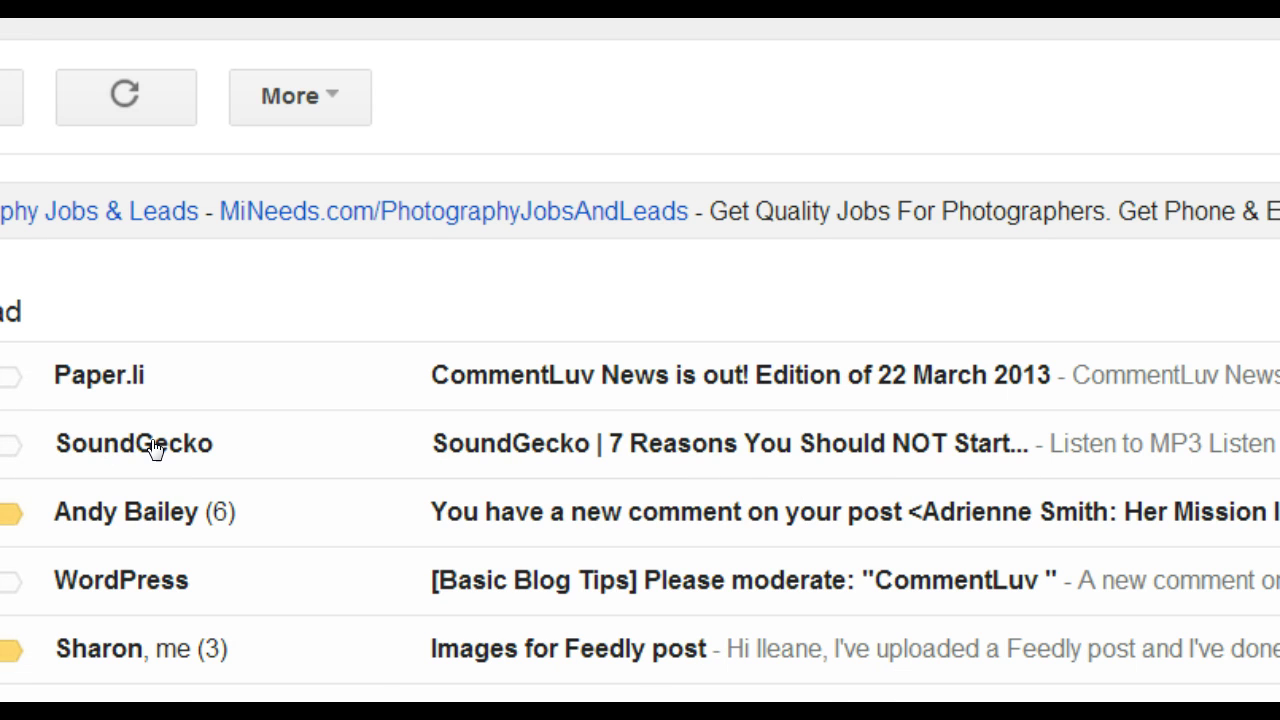
Open SoundGecko's podcast-article email and follow its link to the article's audio player.
{"action": "mouse_move", "coordinate": [134, 443]}
{"action": "left_click", "coordinate": [879, 446]}
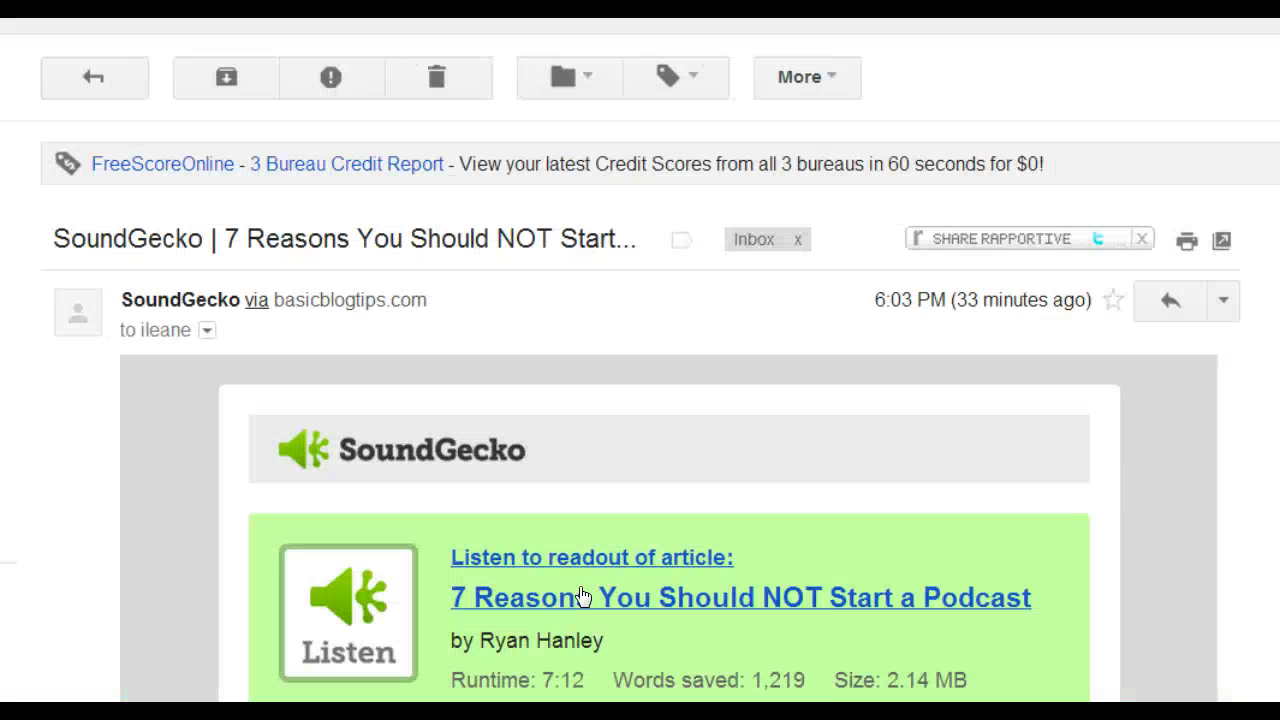
{"action": "left_click", "coordinate": [580, 597]}
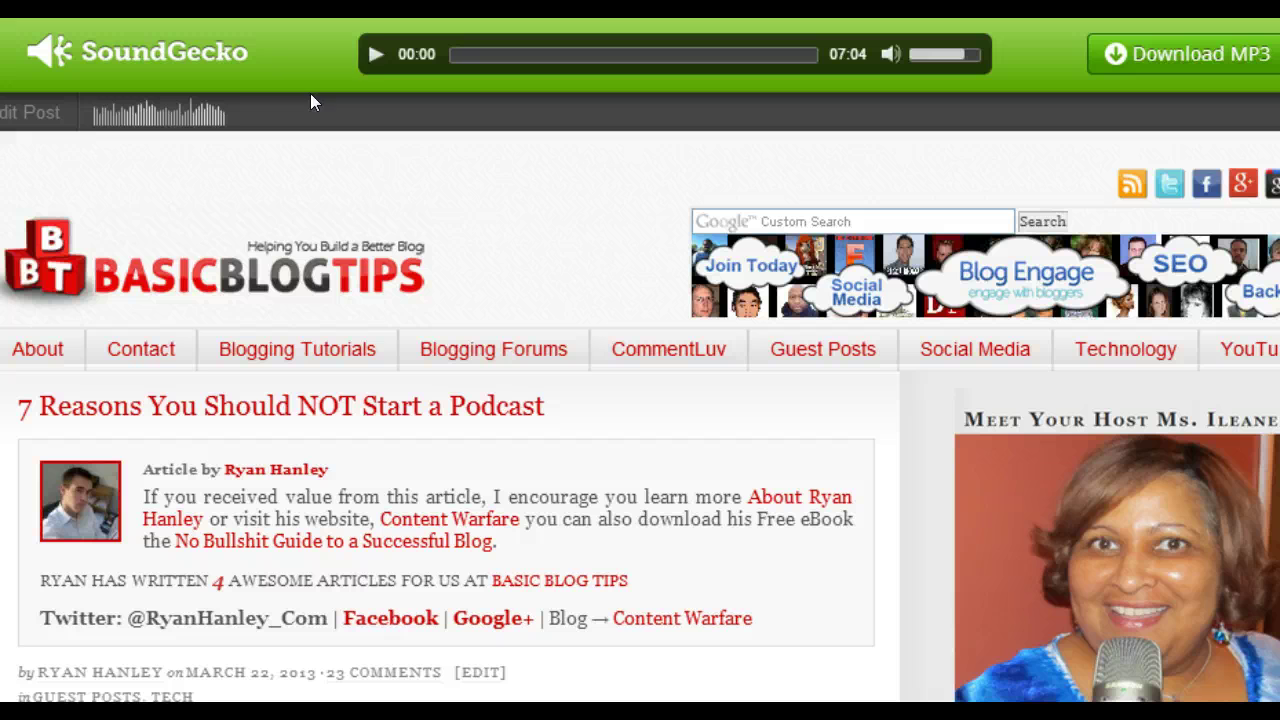
Play the podcast article's audio from the SoundGecko player bar.
{"action": "left_click", "coordinate": [377, 55]}
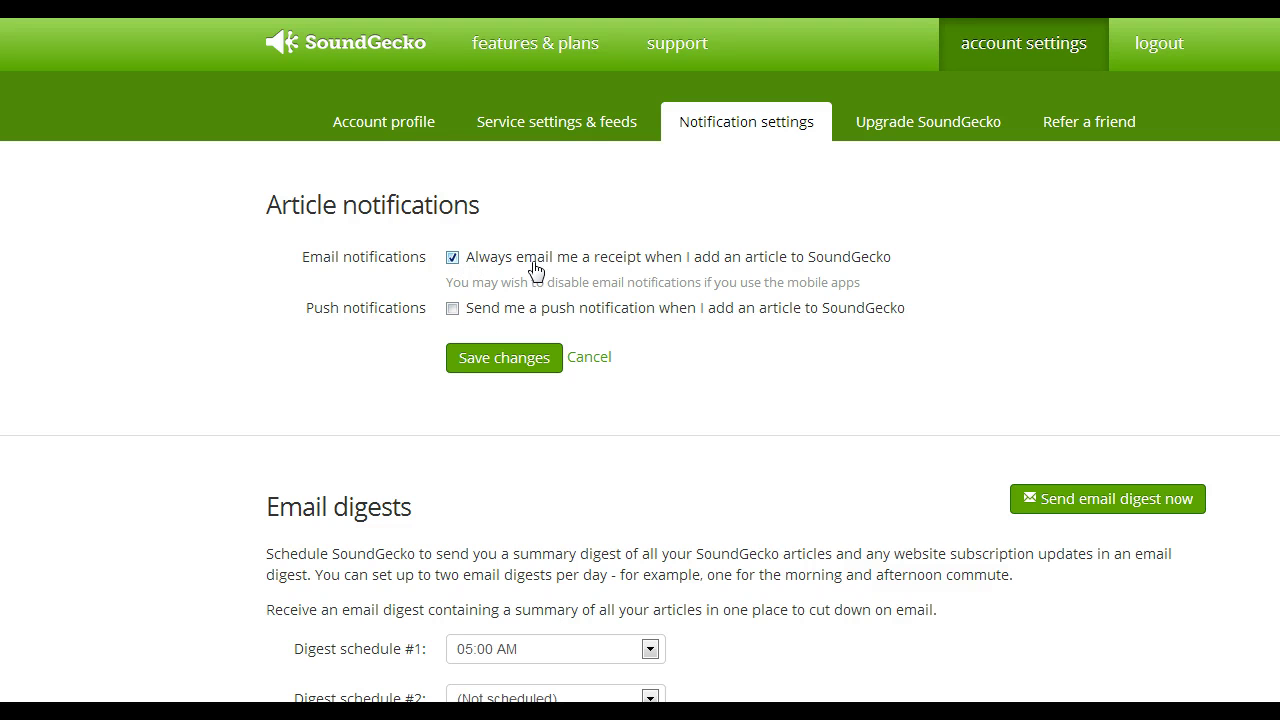
{"action": "scroll", "coordinate": [1090, 345], "scroll_direction": "down", "scroll_amount": 3}
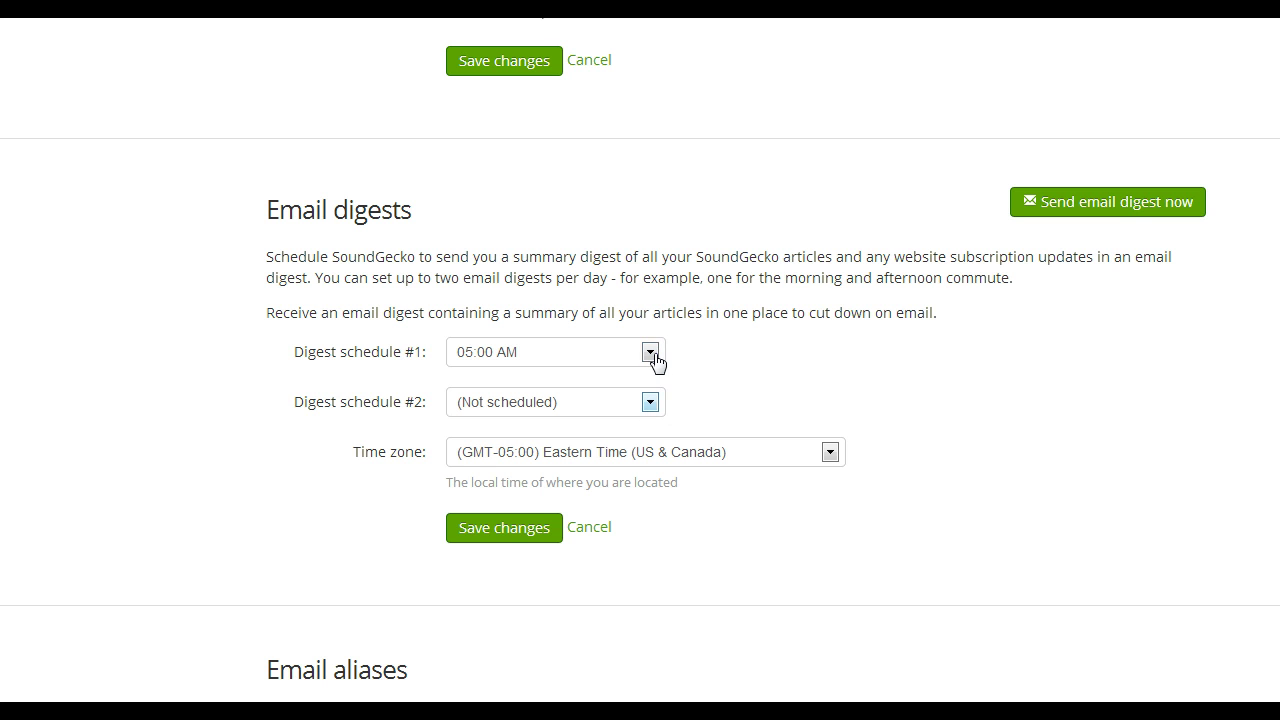
{"action": "left_click", "coordinate": [826, 456]}
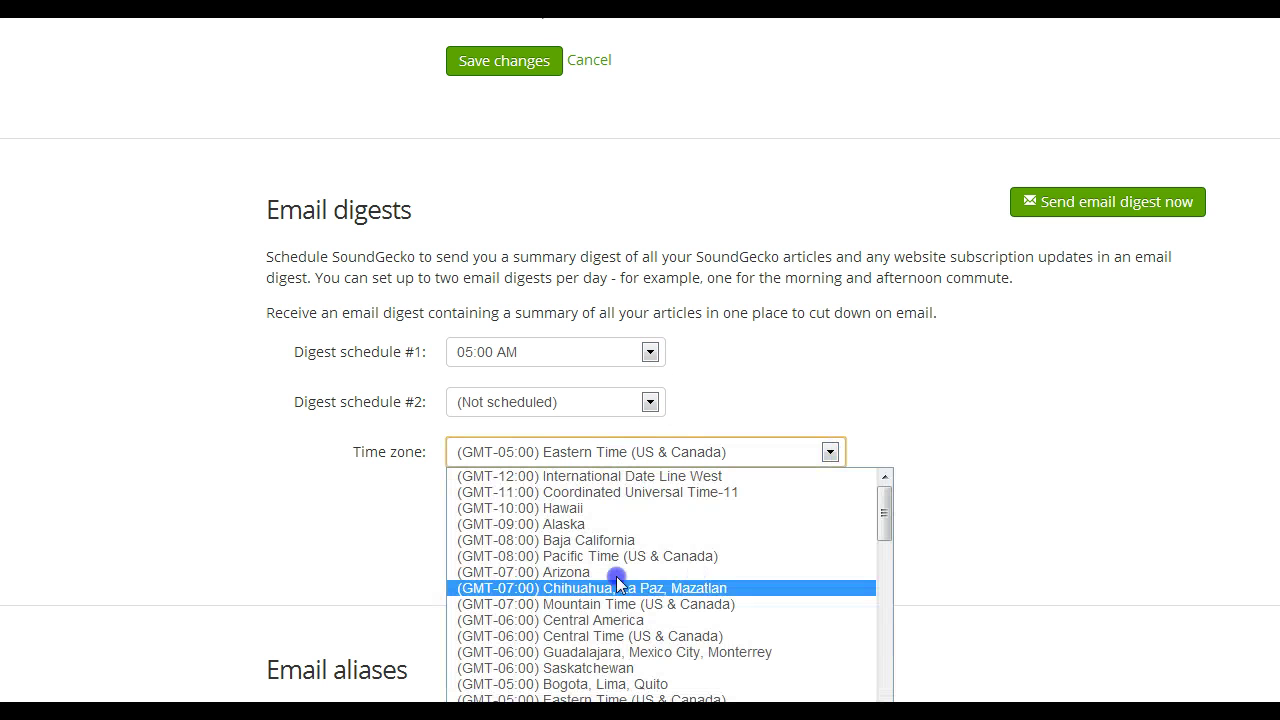
{"action": "left_click", "coordinate": [1015, 370]}
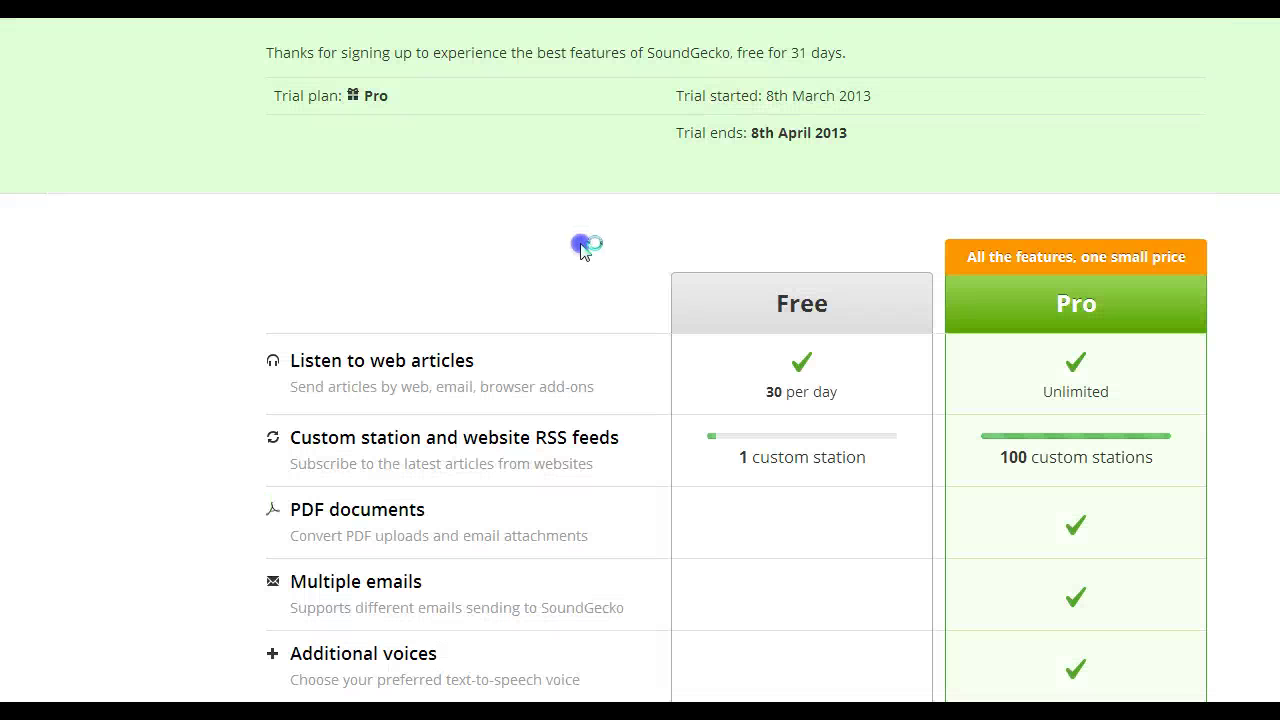
Scroll down to the Free versus Pro pricing table showing Pro at $2.95 per month.
{"action": "scroll", "coordinate": [586, 248], "scroll_direction": "down", "scroll_amount": 2}
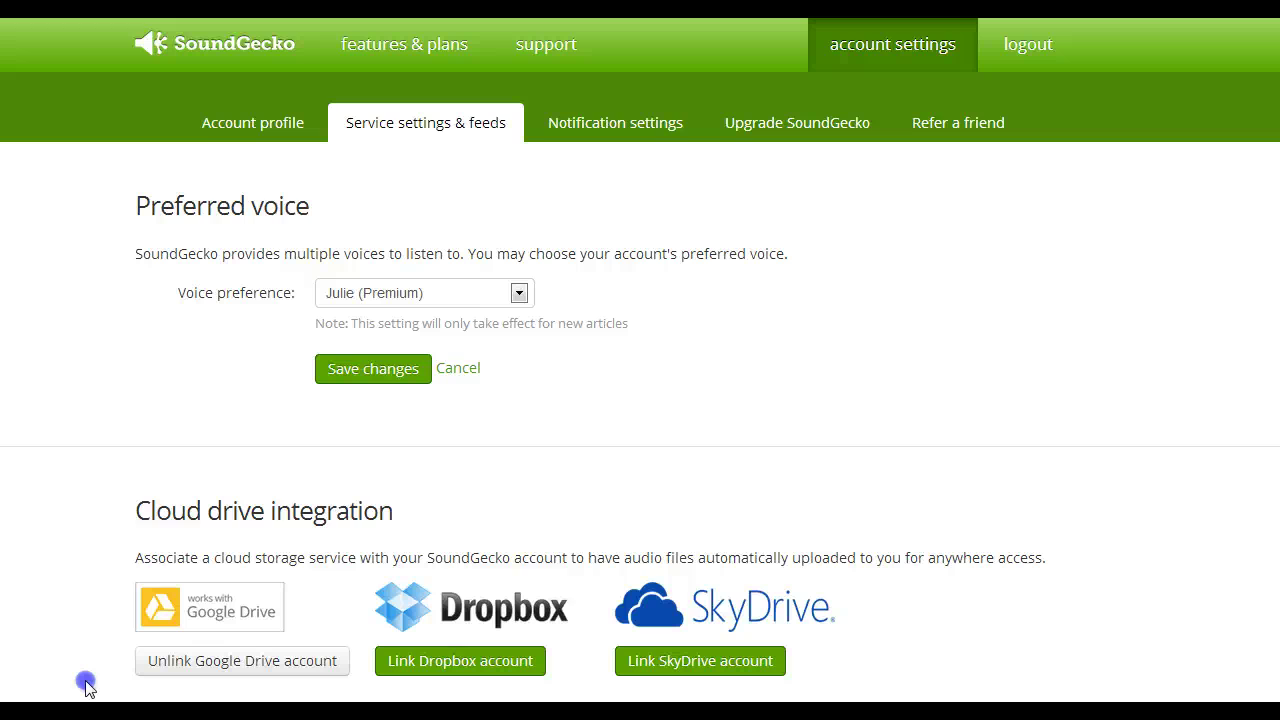
Add the personal SoundGecko podcast feed to iTunes, approving the Launch Application prompt.
{"action": "scroll", "coordinate": [86, 686], "scroll_direction": "down", "scroll_amount": 1}
{"action": "scroll", "coordinate": [86, 686], "scroll_direction": "down", "scroll_amount": 1}
{"action": "scroll", "coordinate": [86, 686], "scroll_direction": "down", "scroll_amount": 1}
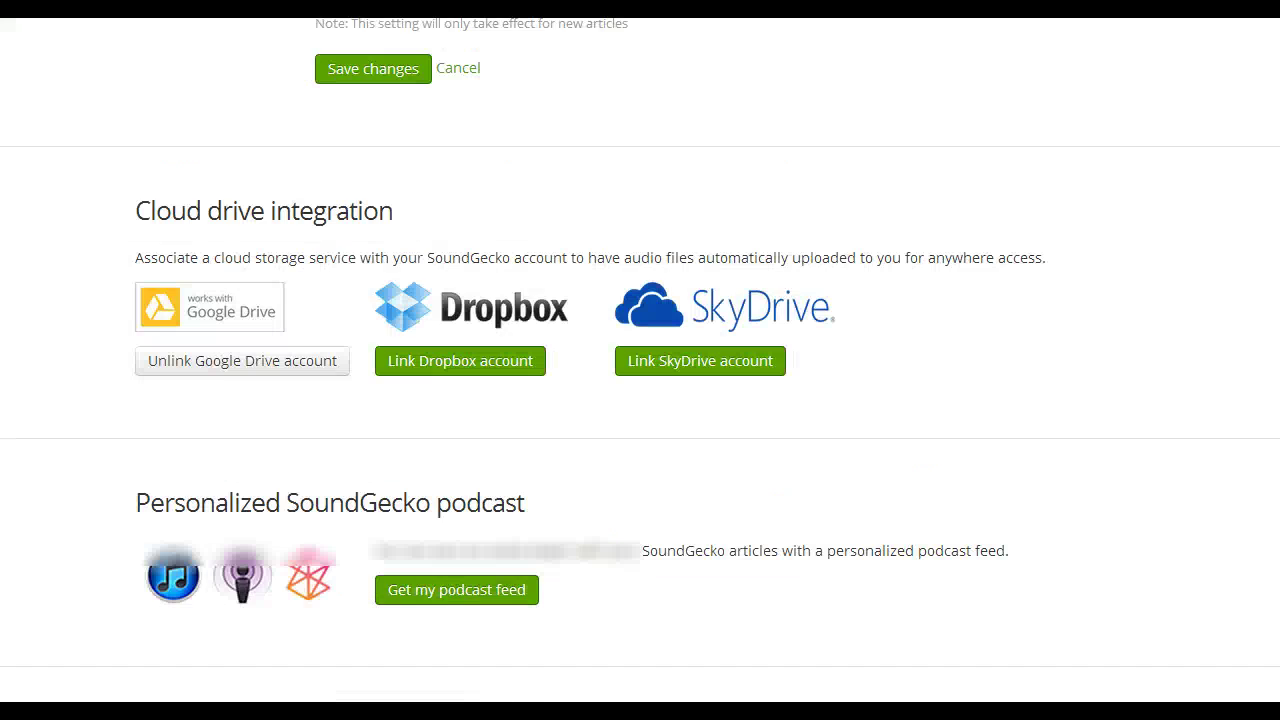
{"action": "scroll", "coordinate": [86, 686], "scroll_direction": "down", "scroll_amount": 1}
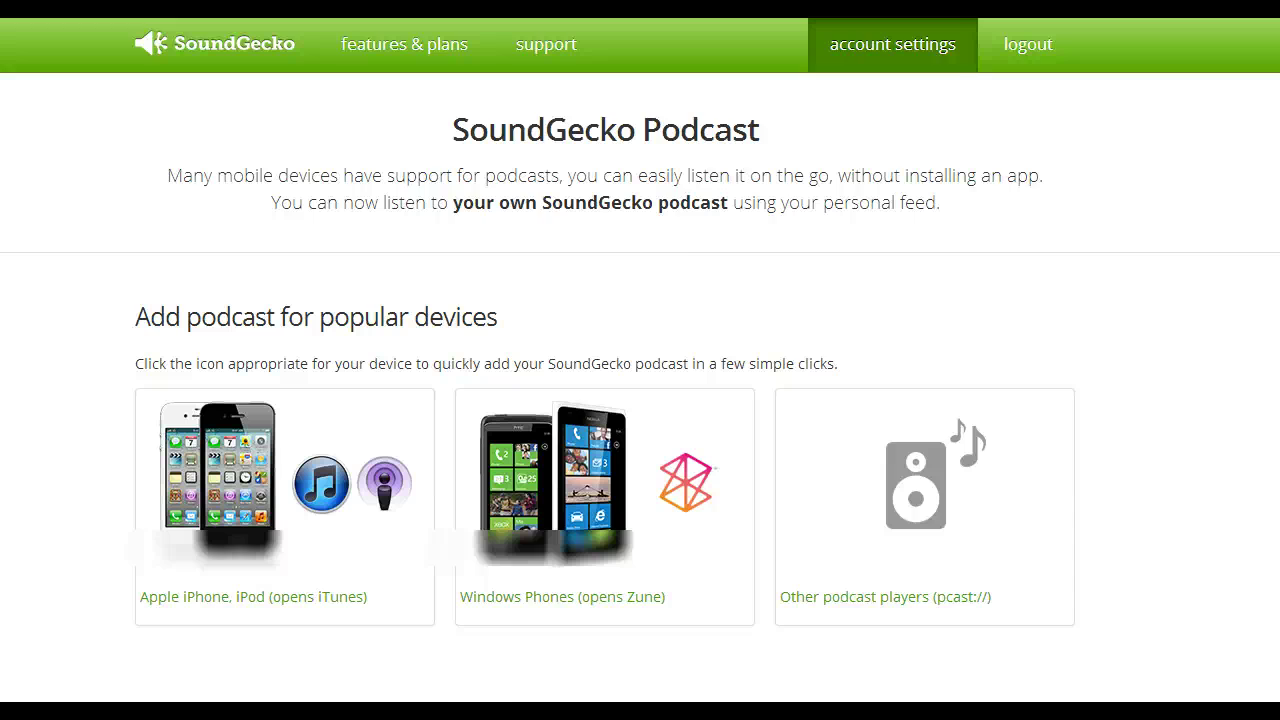
{"action": "scroll", "coordinate": [640, 400], "scroll_direction": "down", "scroll_amount": 3}
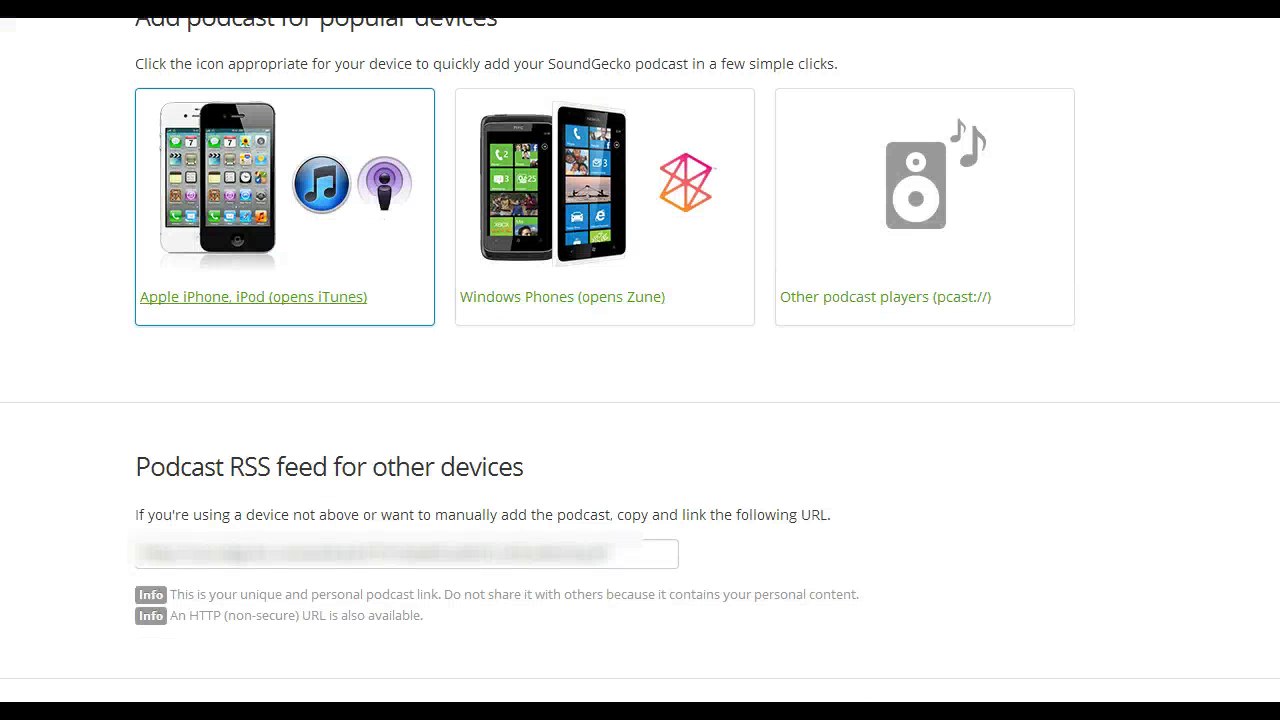
{"action": "left_click", "coordinate": [253, 296]}
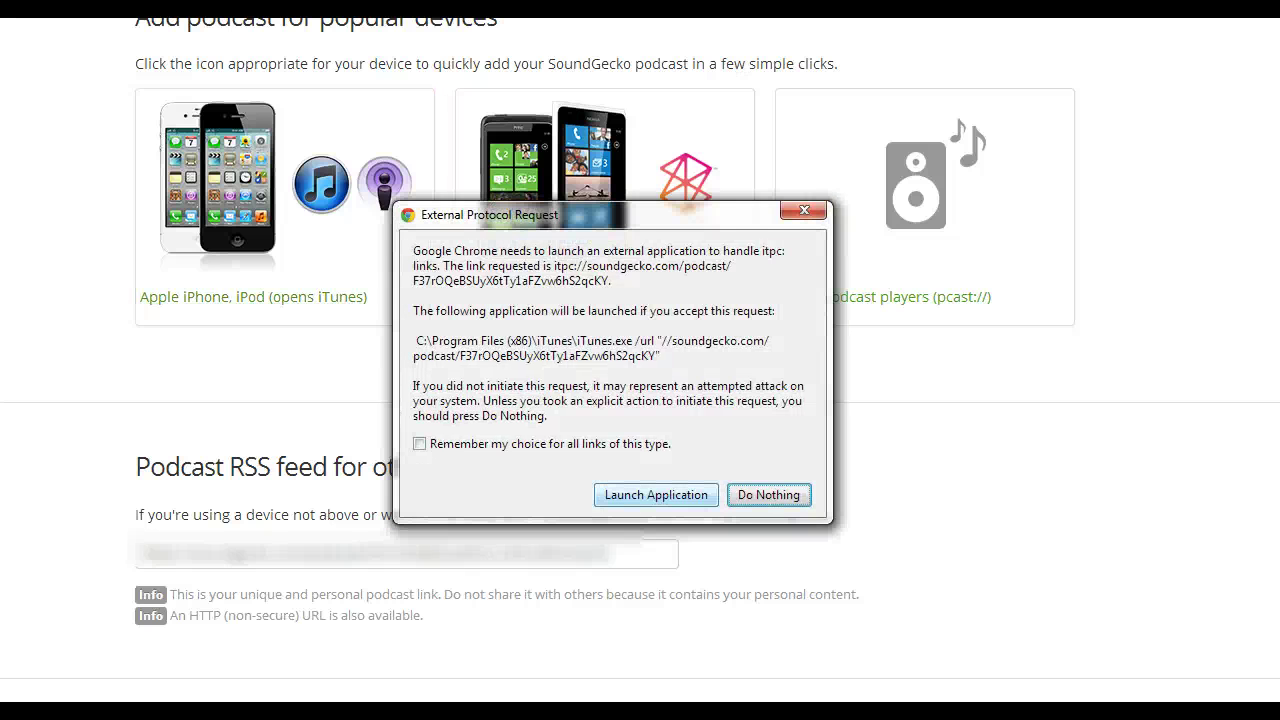
{"action": "key", "text": "Return"}
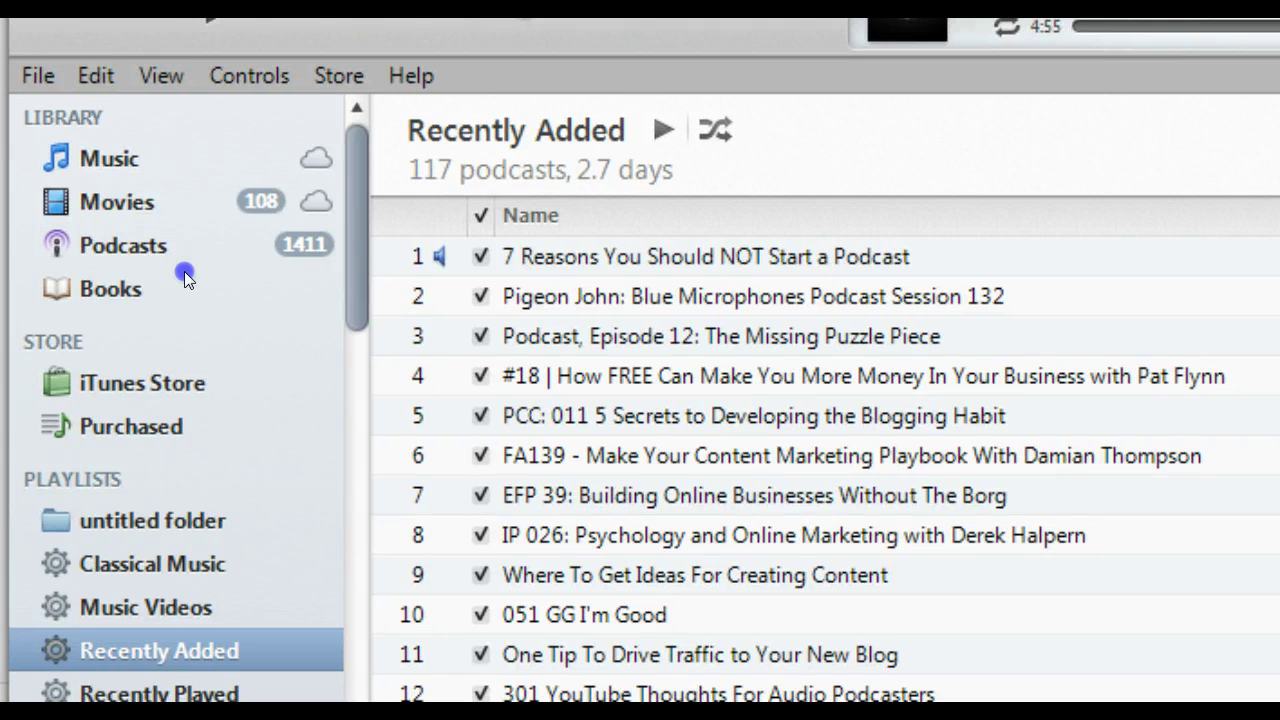
Show the iTunes podcast library and scroll down to the SoundGecko podcast.
{"action": "left_click", "coordinate": [133, 249]}
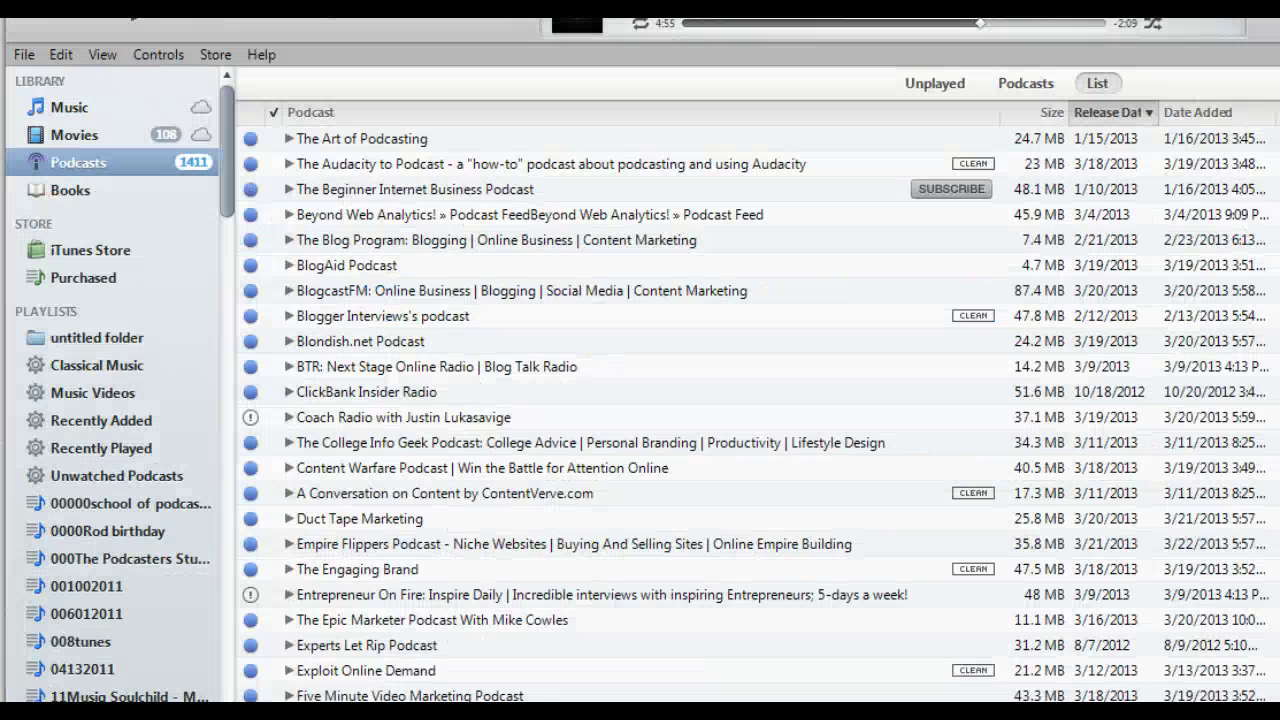
{"action": "scroll", "coordinate": [760, 420], "scroll_direction": "down", "scroll_amount": 1}
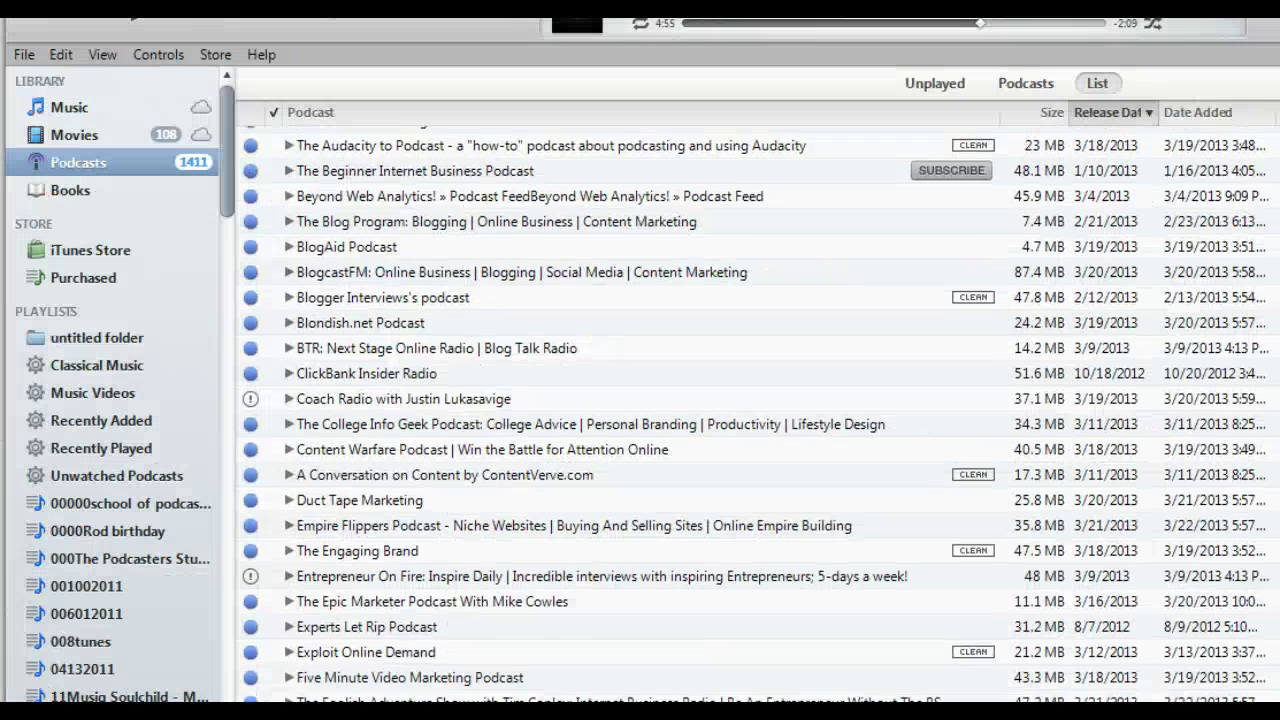
{"action": "scroll", "coordinate": [760, 420], "scroll_direction": "down", "scroll_amount": 3}
{"action": "scroll", "coordinate": [760, 420], "scroll_direction": "down", "scroll_amount": 1}
{"action": "scroll", "coordinate": [760, 415], "scroll_direction": "down", "scroll_amount": 2}
{"action": "scroll", "coordinate": [760, 415], "scroll_direction": "down", "scroll_amount": 2}
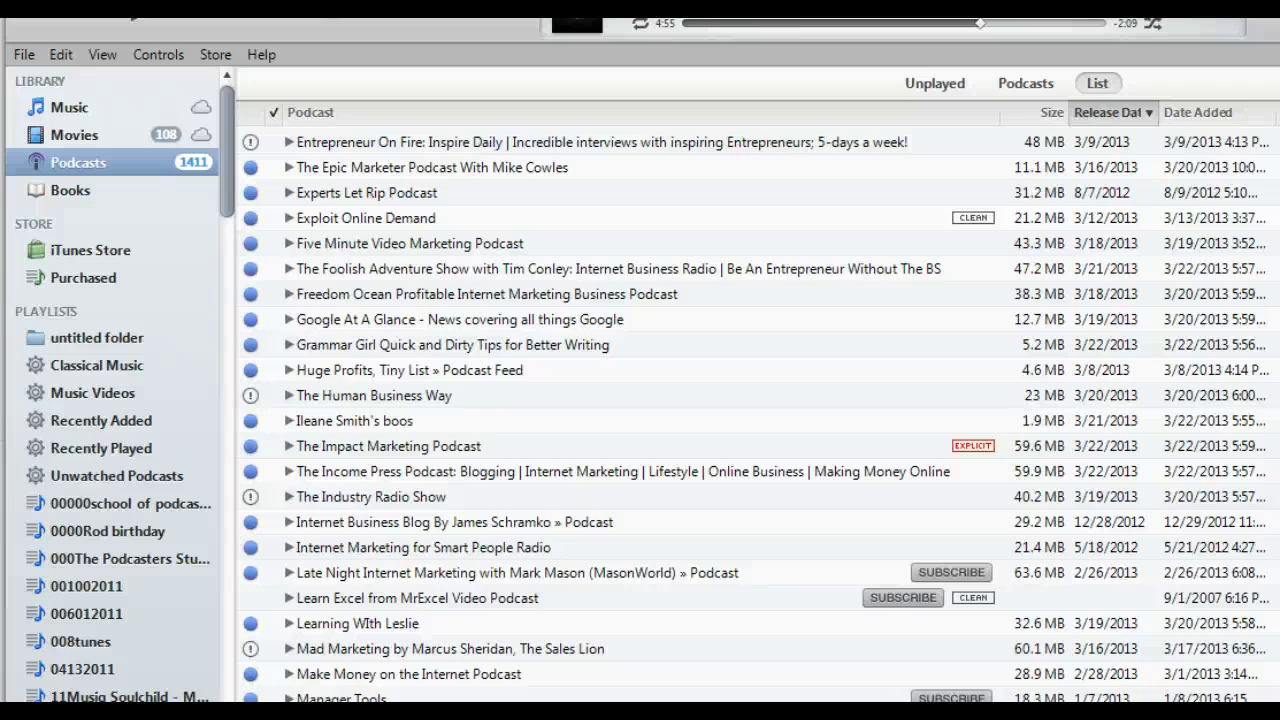
{"action": "scroll", "coordinate": [760, 415], "scroll_direction": "down", "scroll_amount": 1}
{"action": "scroll", "coordinate": [760, 415], "scroll_direction": "down", "scroll_amount": 6}
{"action": "scroll", "coordinate": [760, 415], "scroll_direction": "down", "scroll_amount": 4}
{"action": "scroll", "coordinate": [760, 415], "scroll_direction": "down", "scroll_amount": 4}
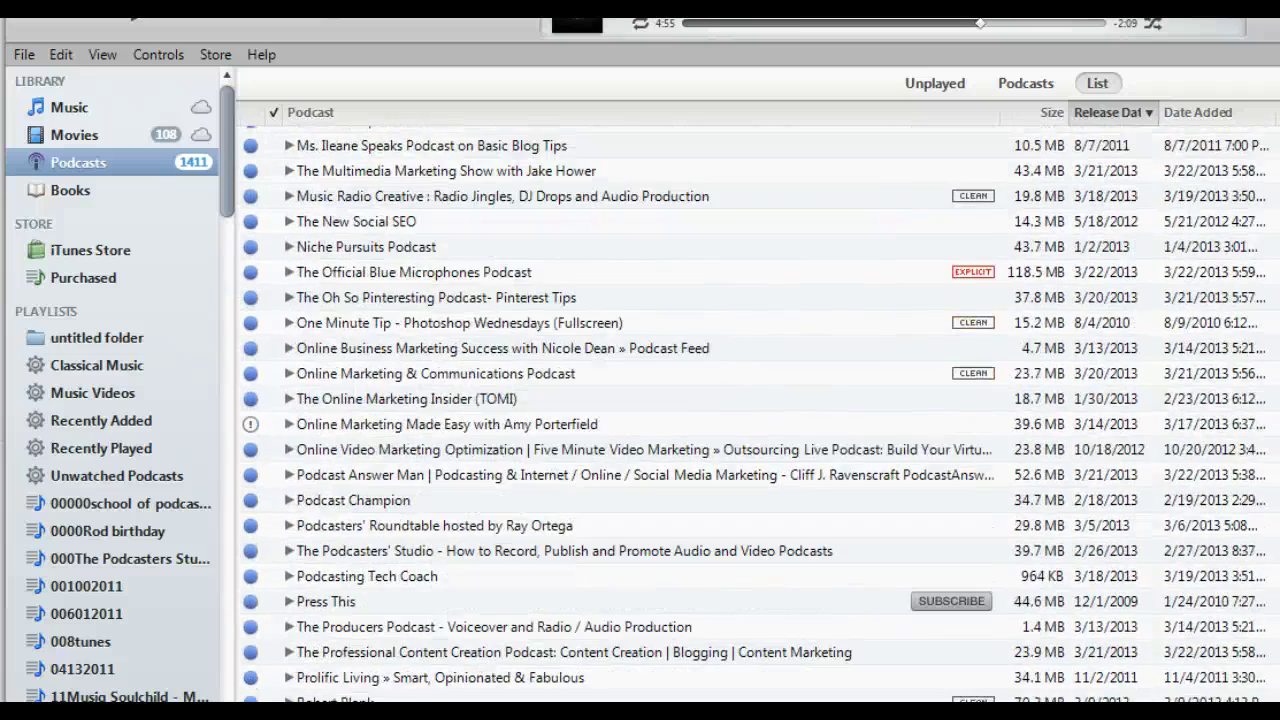
{"action": "scroll", "coordinate": [760, 415], "scroll_direction": "down", "scroll_amount": 3}
{"action": "scroll", "coordinate": [760, 415], "scroll_direction": "down", "scroll_amount": 2}
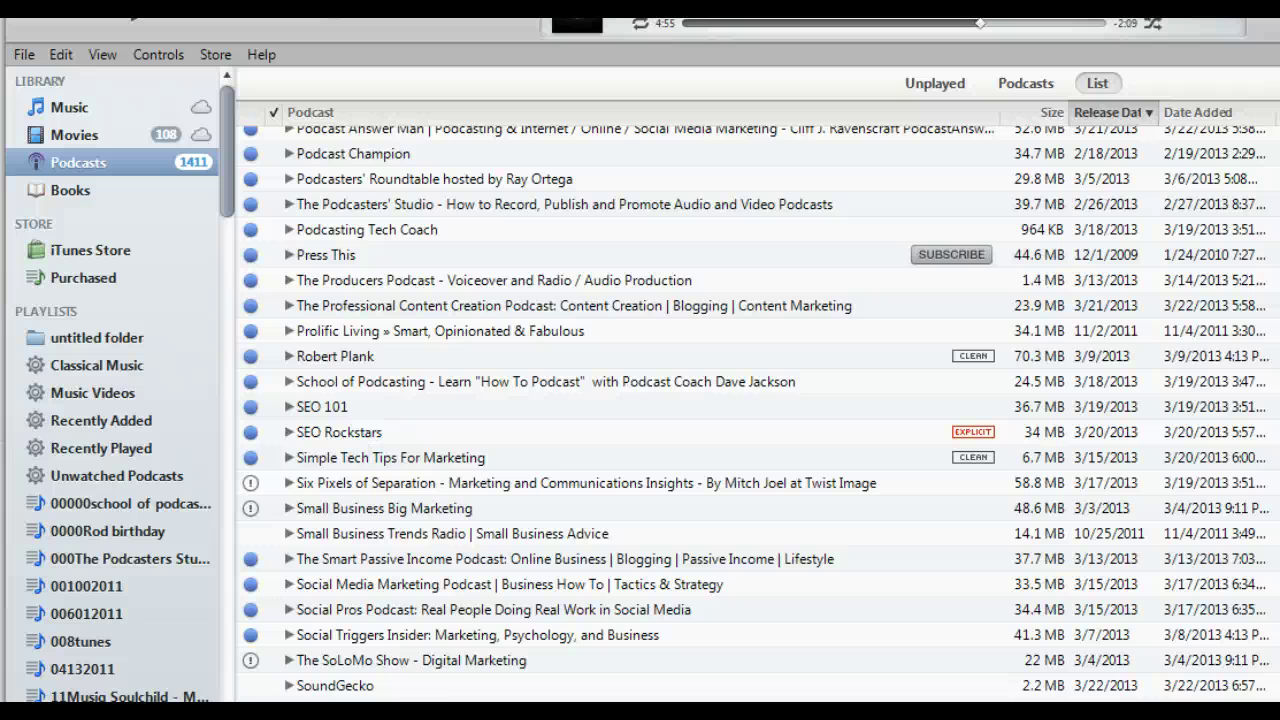
{"action": "scroll", "coordinate": [760, 415], "scroll_direction": "down", "scroll_amount": 1}
{"action": "scroll", "coordinate": [760, 415], "scroll_direction": "down", "scroll_amount": 1}
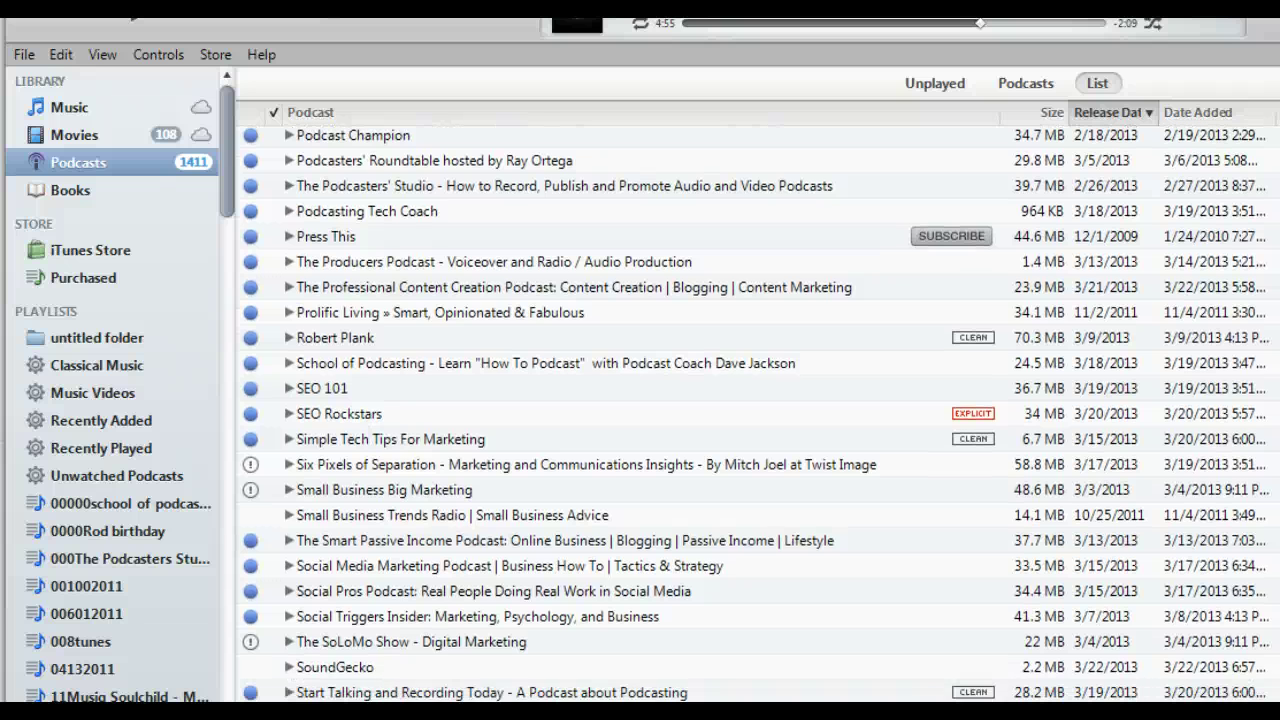
{"action": "scroll", "coordinate": [760, 415], "scroll_direction": "down", "scroll_amount": 1}
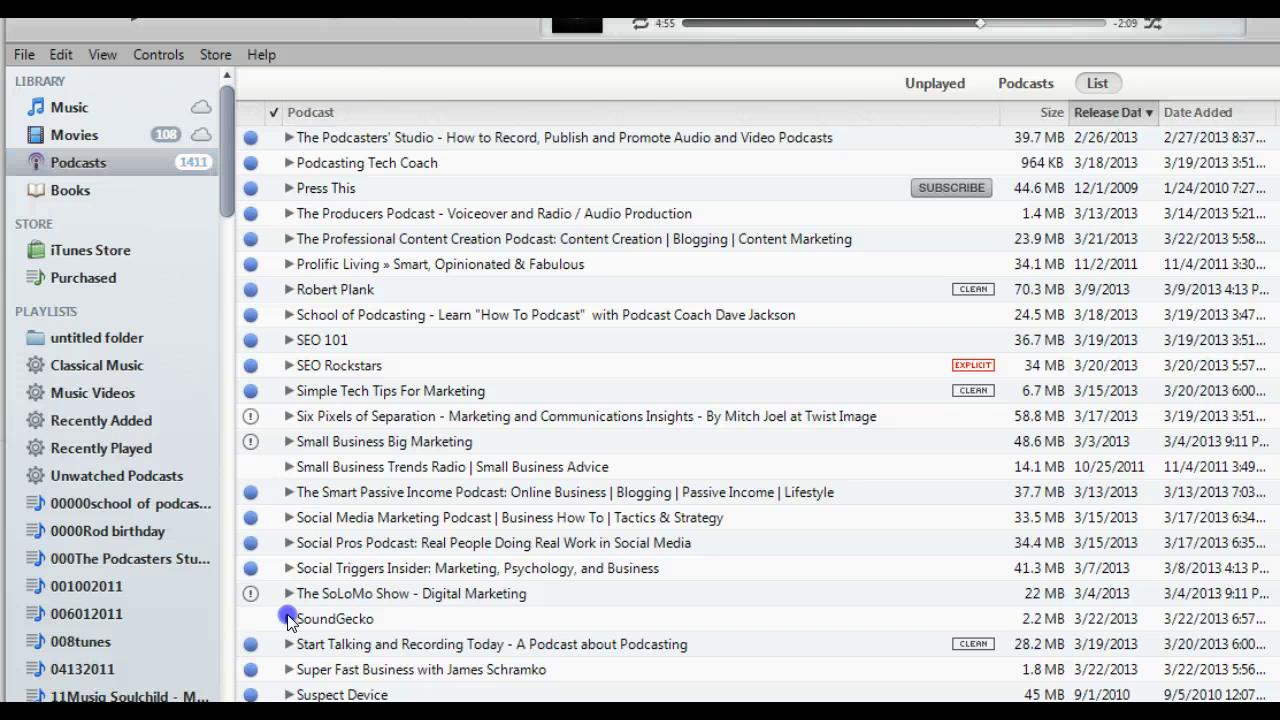
Expand the SoundGecko podcast to list its converted blog-post episodes.
{"action": "left_click", "coordinate": [288, 620]}
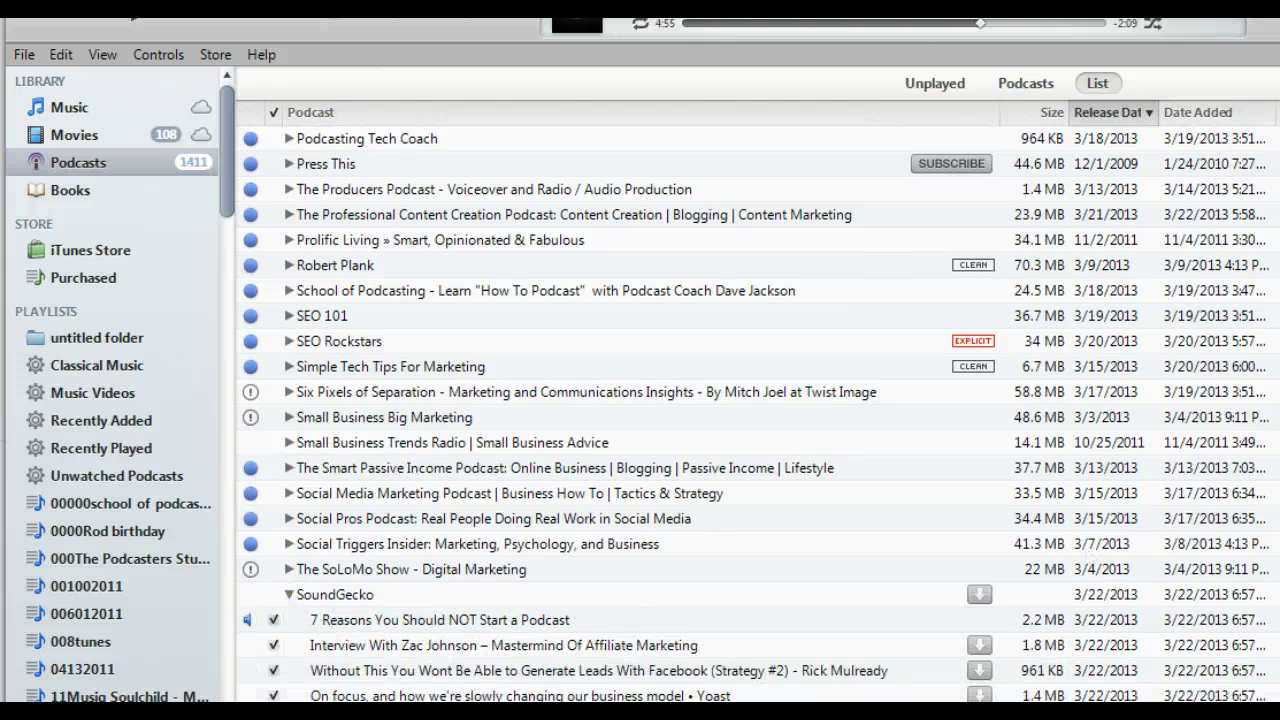
{"action": "scroll", "coordinate": [758, 415], "scroll_direction": "down", "scroll_amount": 2}
{"action": "scroll", "coordinate": [758, 415], "scroll_direction": "down", "scroll_amount": 1}
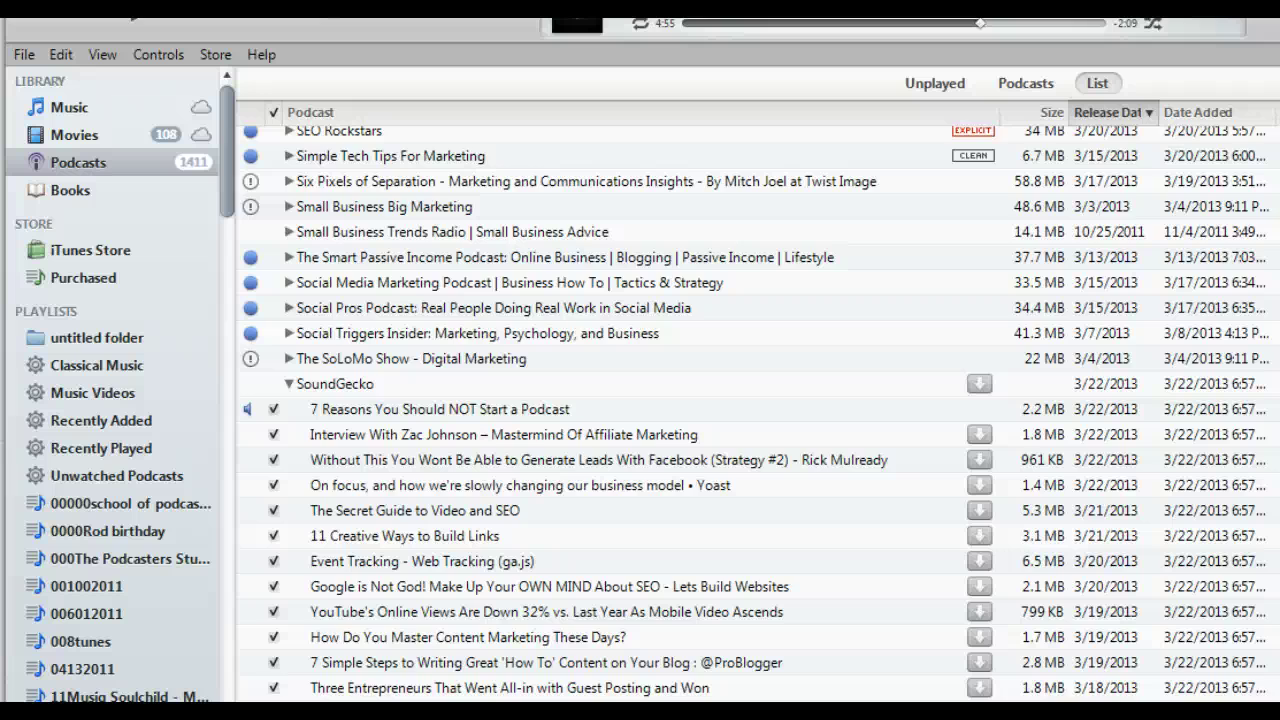
{"action": "scroll", "coordinate": [758, 415], "scroll_direction": "down", "scroll_amount": 1}
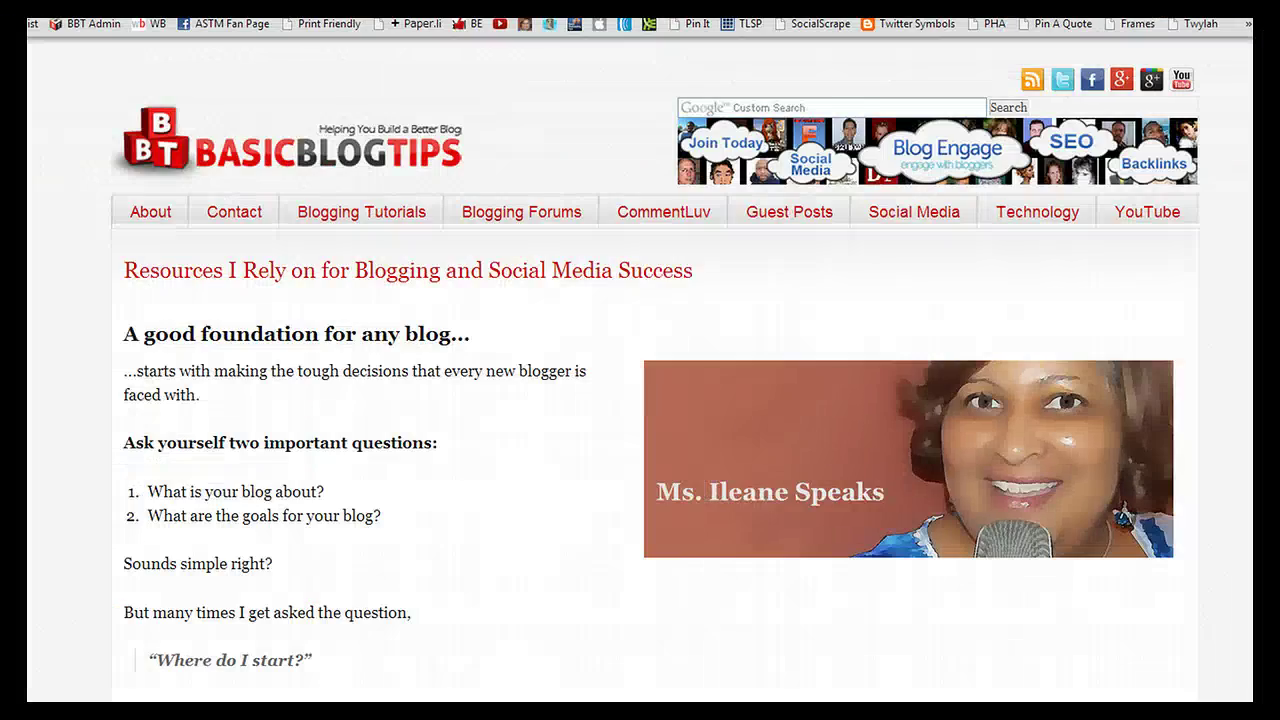
Send the Ms. Ileane's Tips PDF ebook to SoundGecko with the toolbar extension, dismissing the confirmation.
{"action": "scroll", "coordinate": [640, 370], "scroll_direction": "down", "scroll_amount": 6}
{"action": "scroll", "coordinate": [640, 370], "scroll_direction": "down", "scroll_amount": 6}
{"action": "scroll", "coordinate": [640, 370], "scroll_direction": "down", "scroll_amount": 6}
{"action": "scroll", "coordinate": [640, 370], "scroll_direction": "down", "scroll_amount": 6}
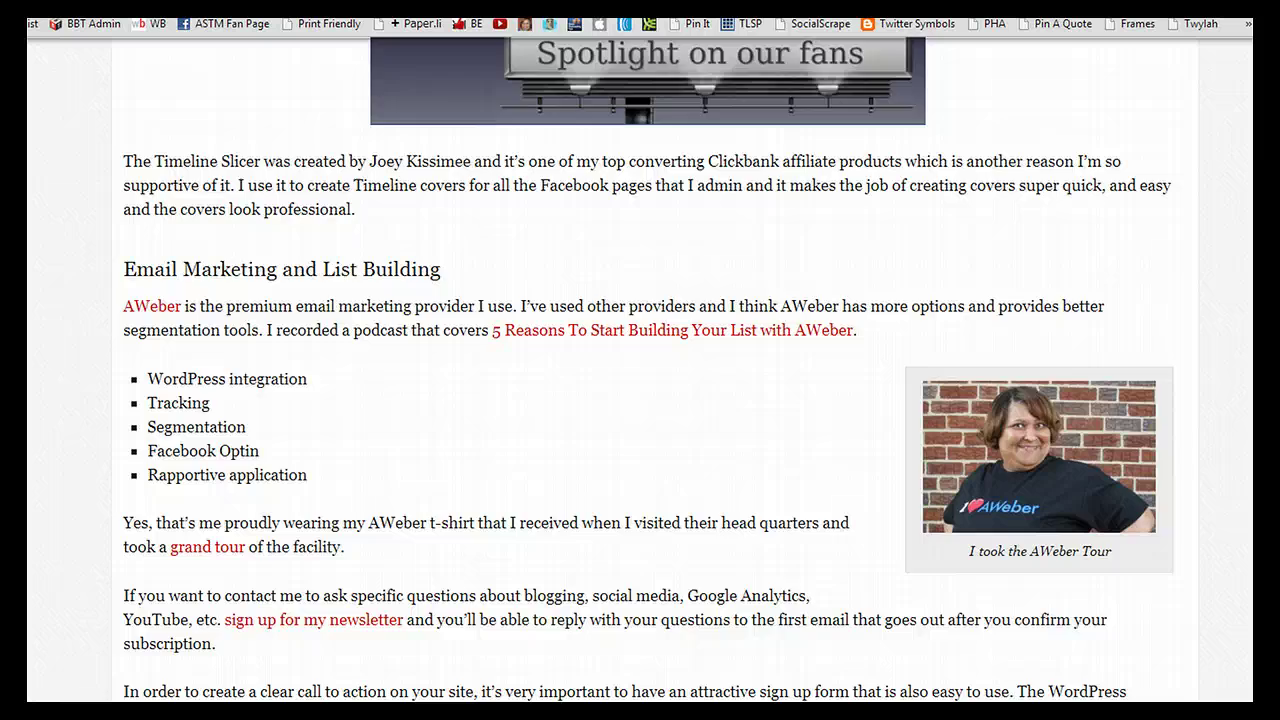
{"action": "scroll", "coordinate": [911, 266], "scroll_direction": "down", "scroll_amount": 6}
{"action": "scroll", "coordinate": [911, 266], "scroll_direction": "down", "scroll_amount": 4}
{"action": "scroll", "coordinate": [911, 266], "scroll_direction": "down", "scroll_amount": 1}
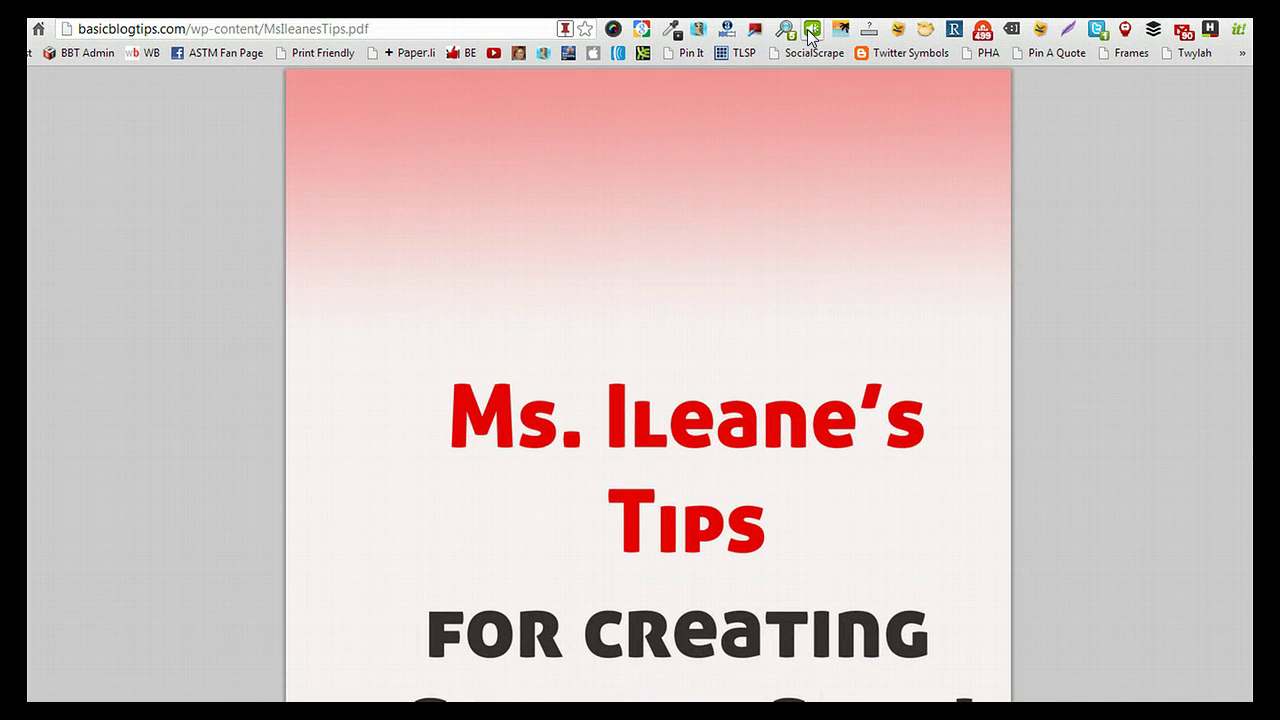
{"action": "left_click", "coordinate": [811, 30]}
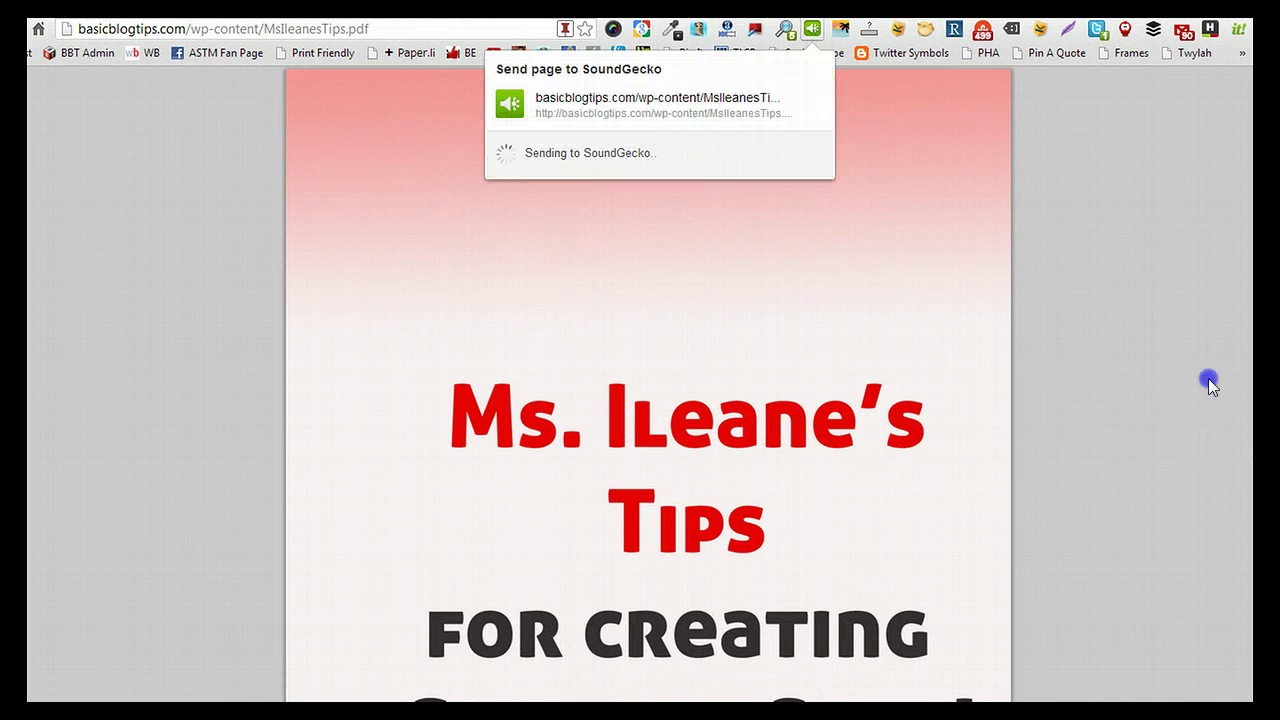
{"action": "left_click", "coordinate": [1199, 466]}
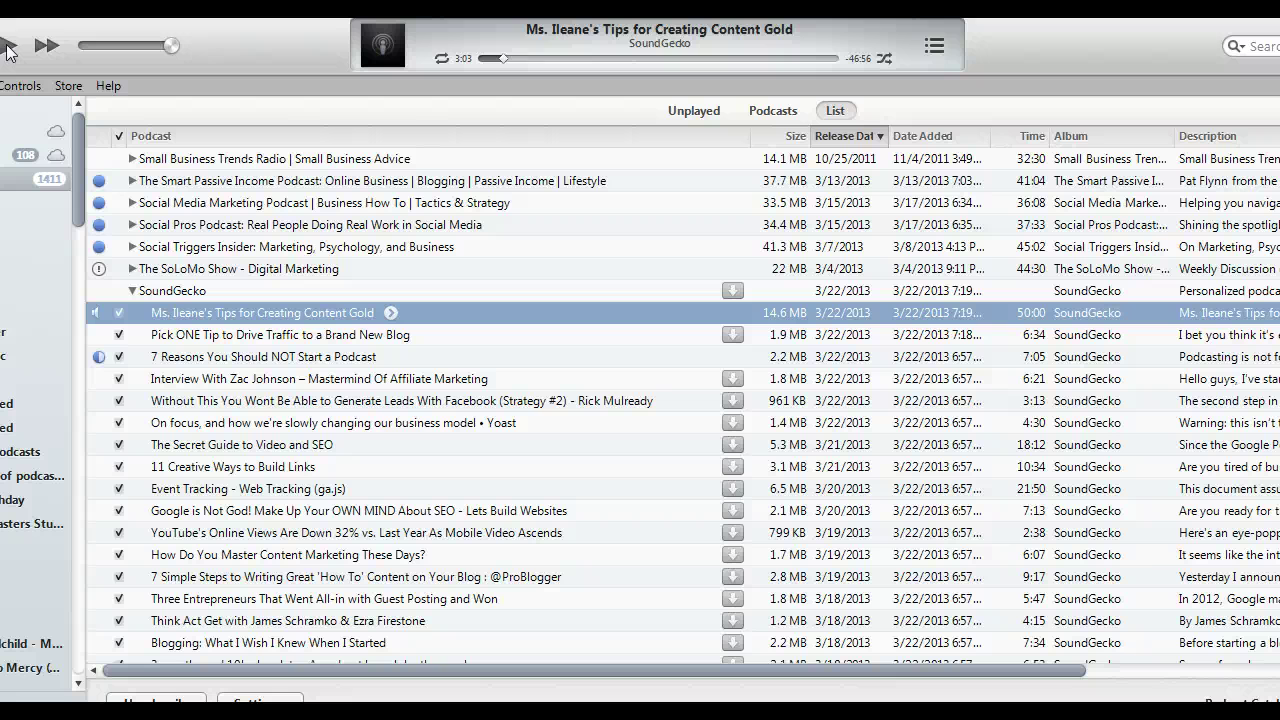
Resume playback of the 50-minute Ms. Ileane's Tips ebook episode.
{"action": "left_click", "coordinate": [6, 46]}
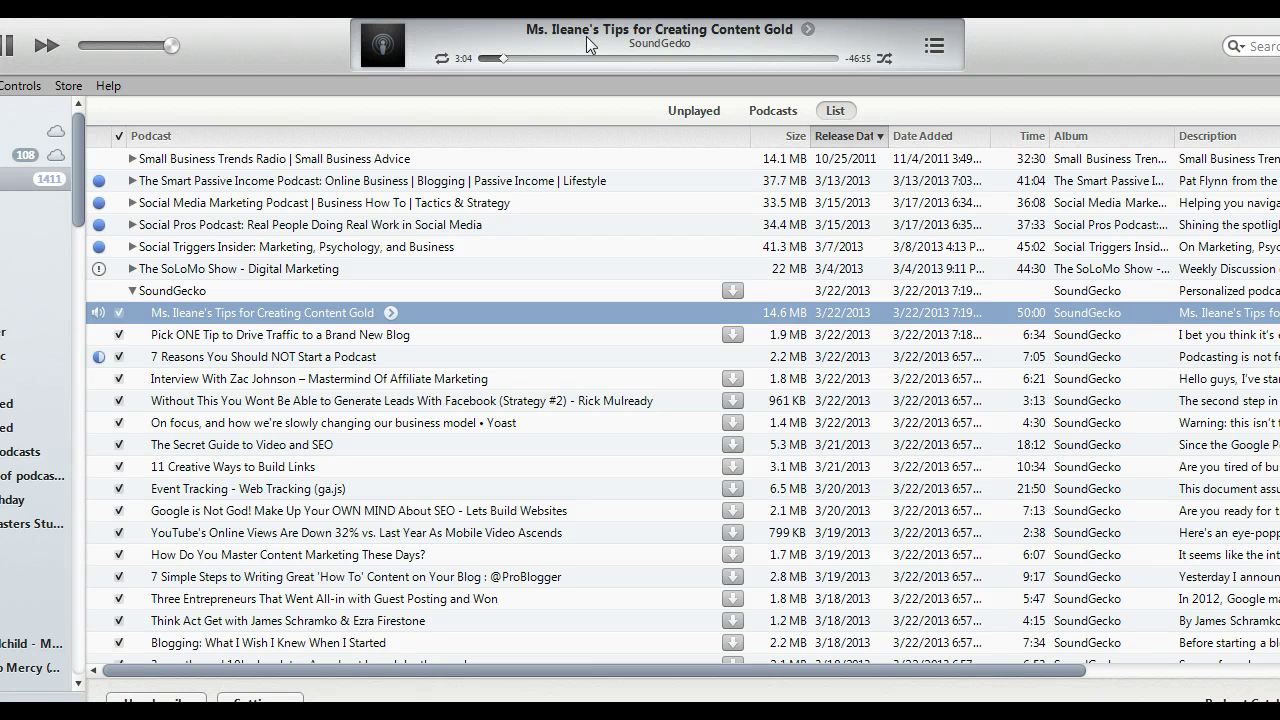